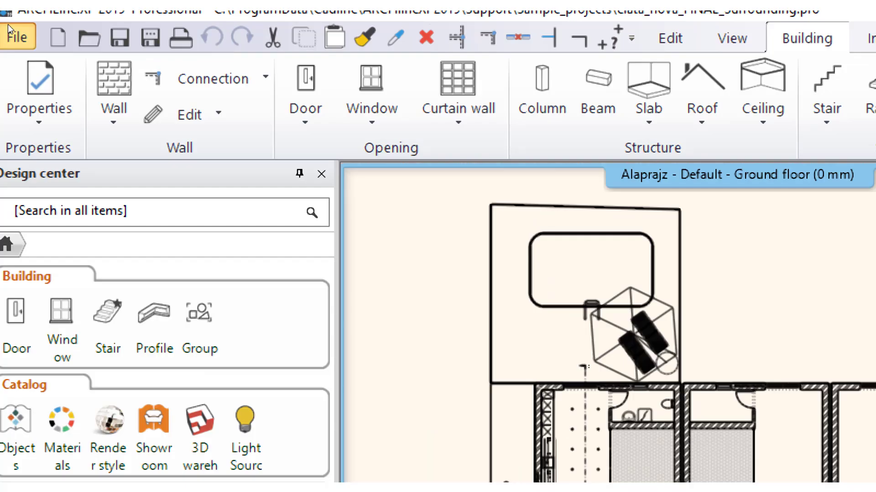
- Open ARCHLine.XP's Export save dialog, which proposes elata_nova_FINAL_Surrounding.skp as a SketchUp file
click(11, 30)
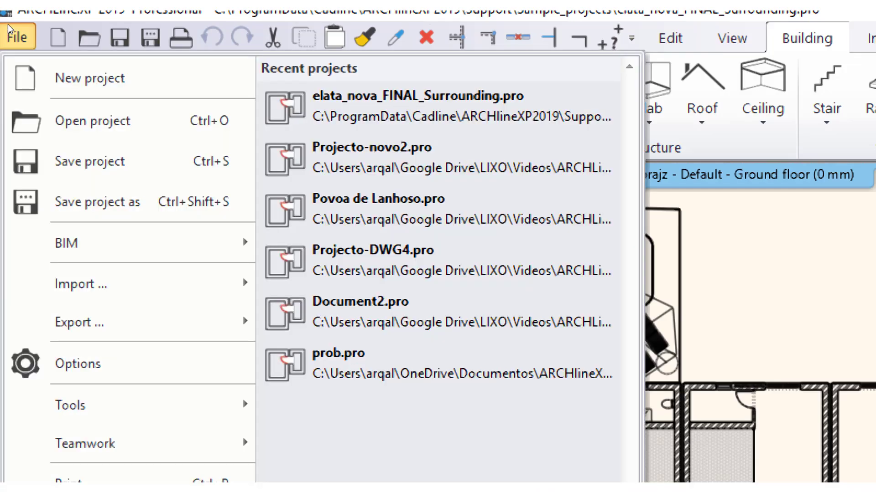
key(Down)
key(Down)
key(Right)
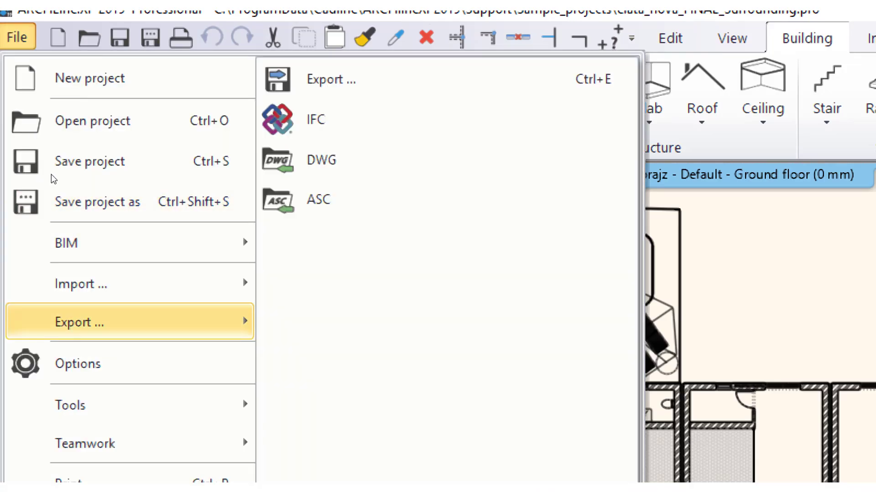
key(Up)
key(Up)
key(Down)
key(Up)
key(Up)
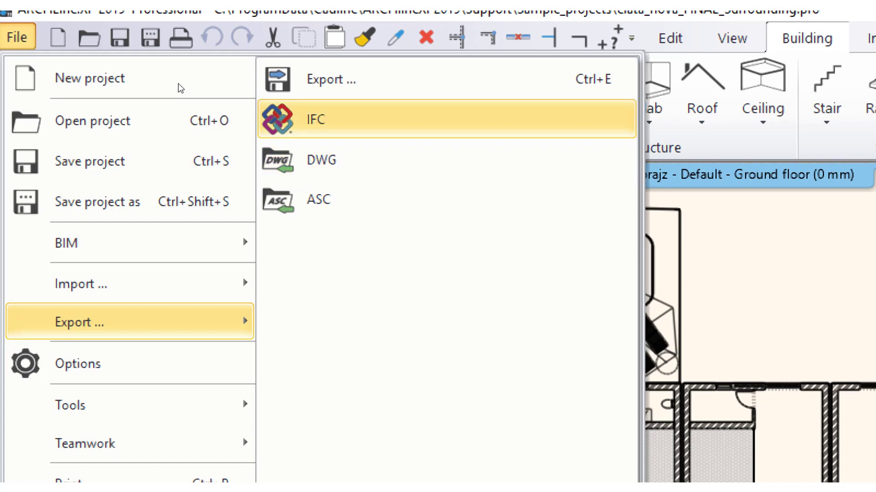
key(Down)
key(Down)
key(Up)
key(Up)
key(Down)
key(Down)
key(Up)
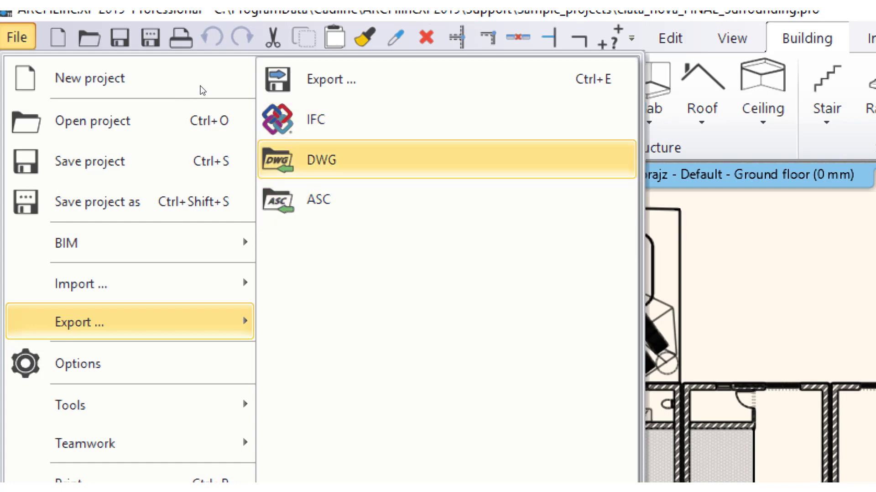
key(Up)
key(Down)
key(Down)
key(Up)
key(Up)
key(Down)
key(Down)
key(Down)
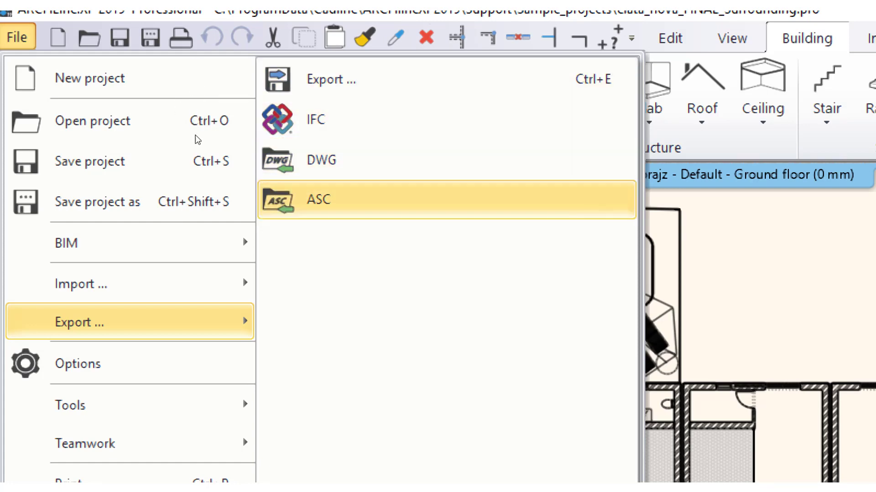
key(Up)
key(Up)
key(Up)
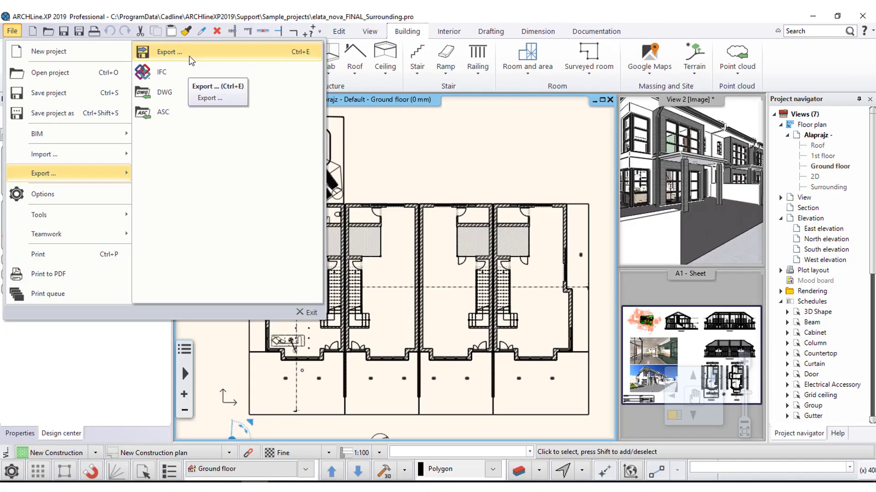
key(Return)
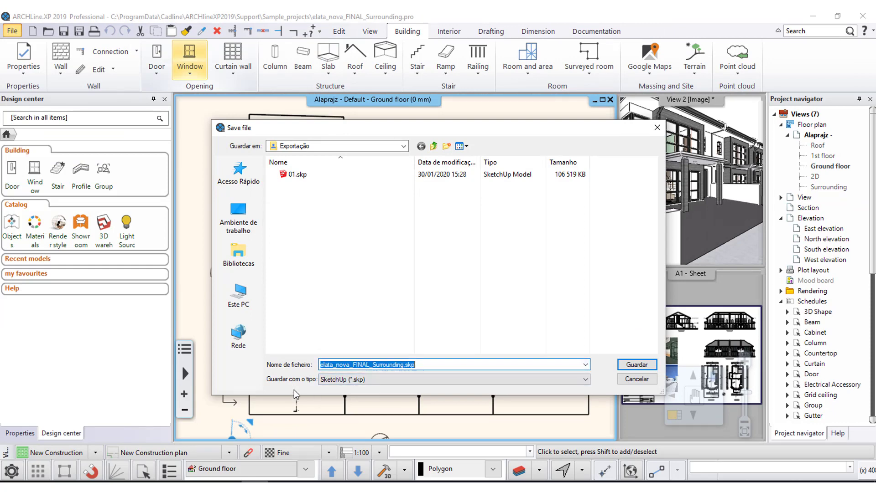
- Dismiss the projection panel and save the export as projecto.skp in SketchUp (*.skp) format
key(super+p)
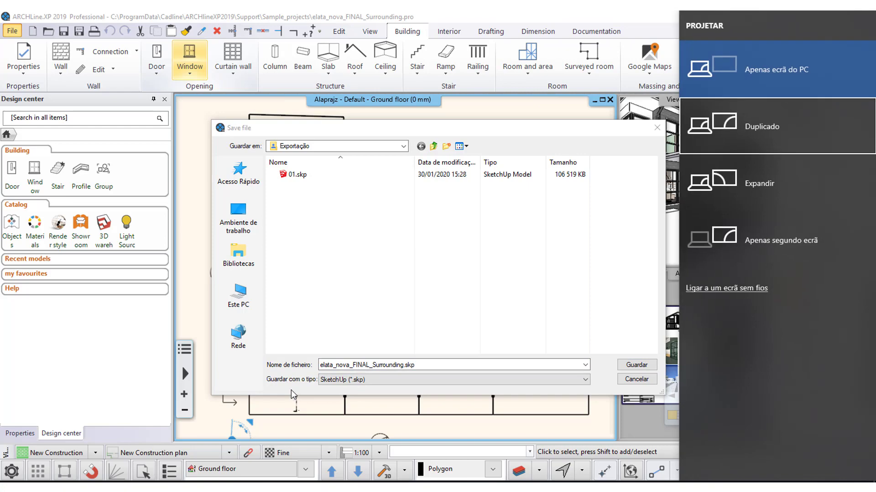
key(Escape)
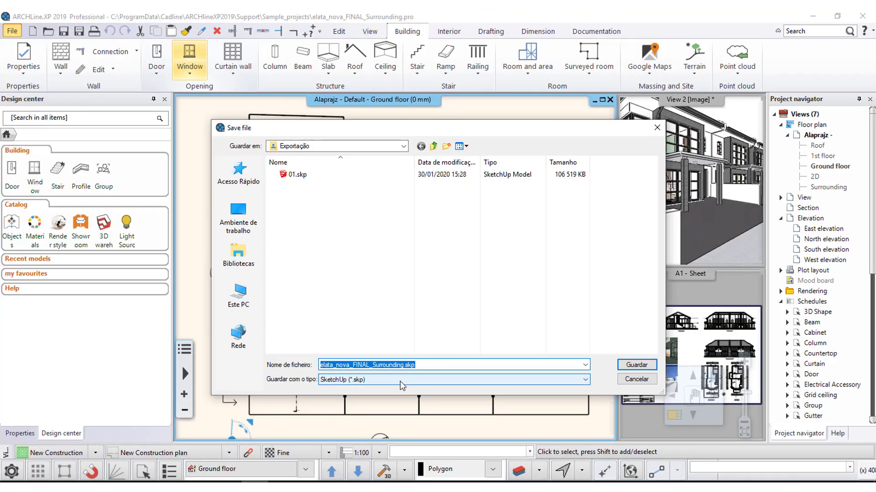
click(400, 380)
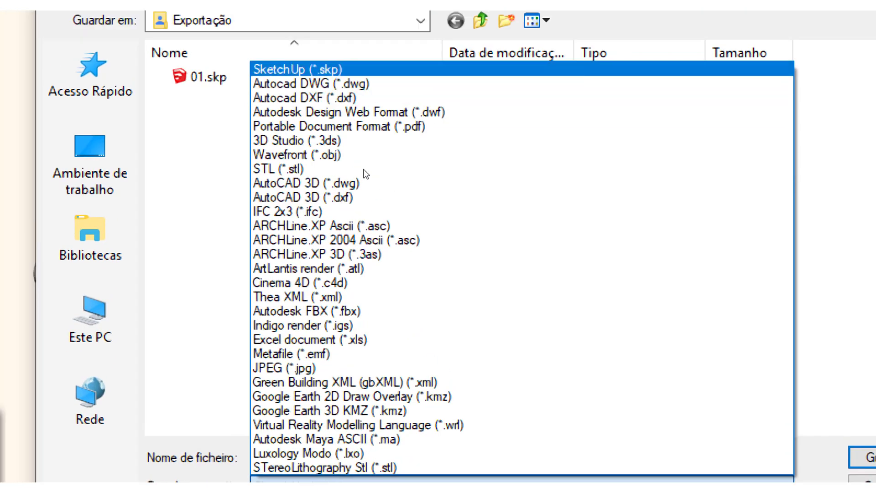
key(Return)
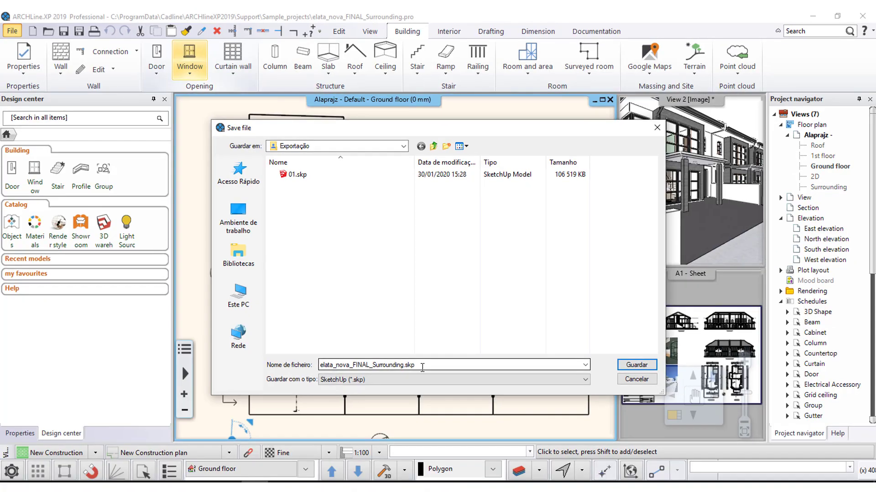
drag(417, 366, 313, 366)
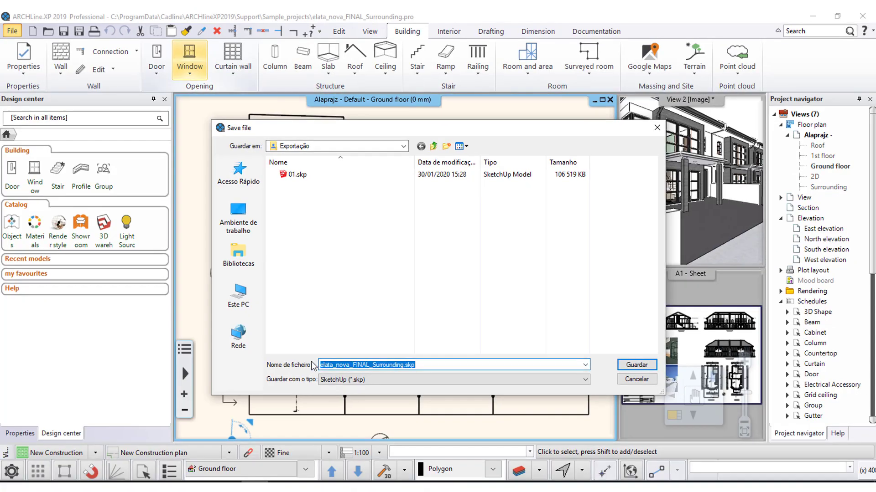
text(projec)
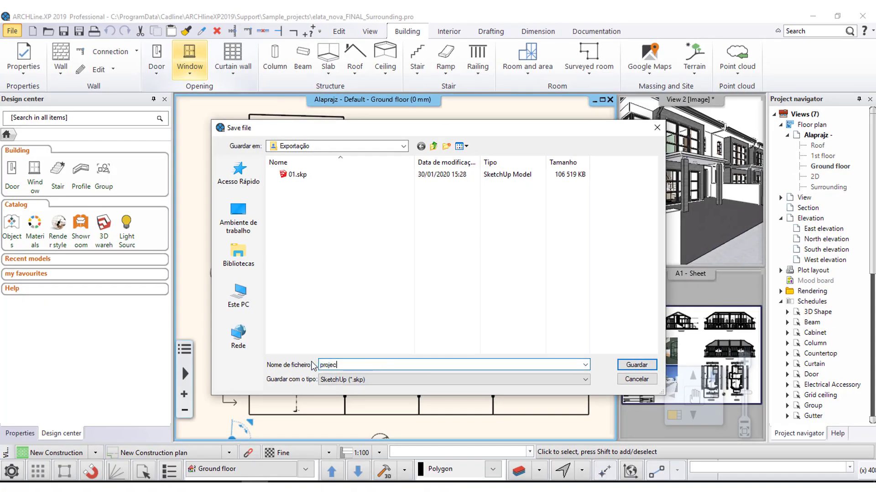
text(to)
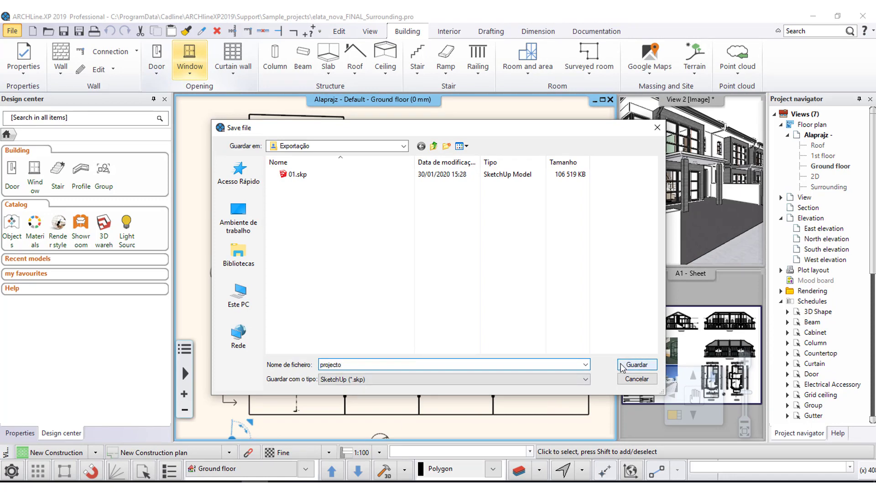
click(626, 365)
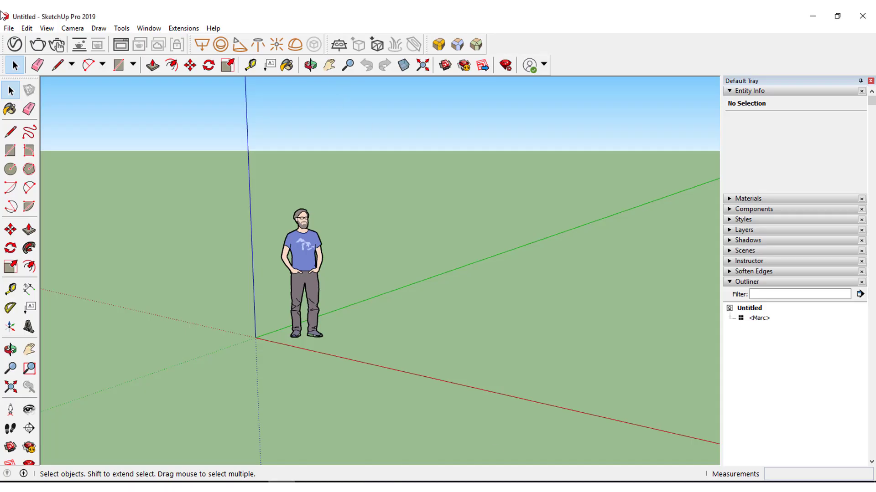
- Open projecto.skp from the Exportação folder in SketchUp
click(9, 28)
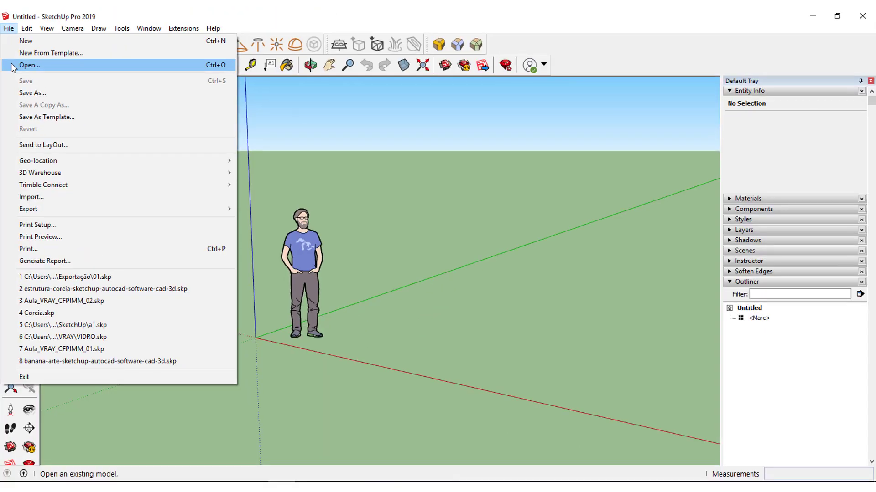
click(13, 68)
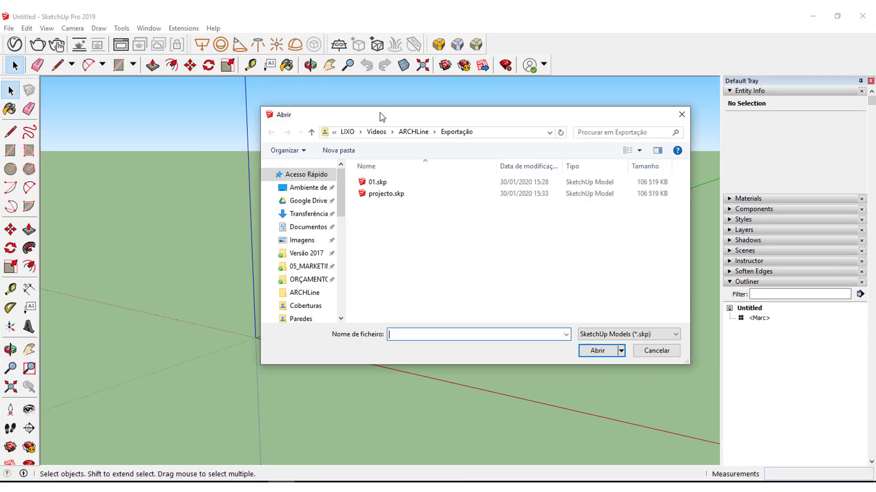
click(381, 199)
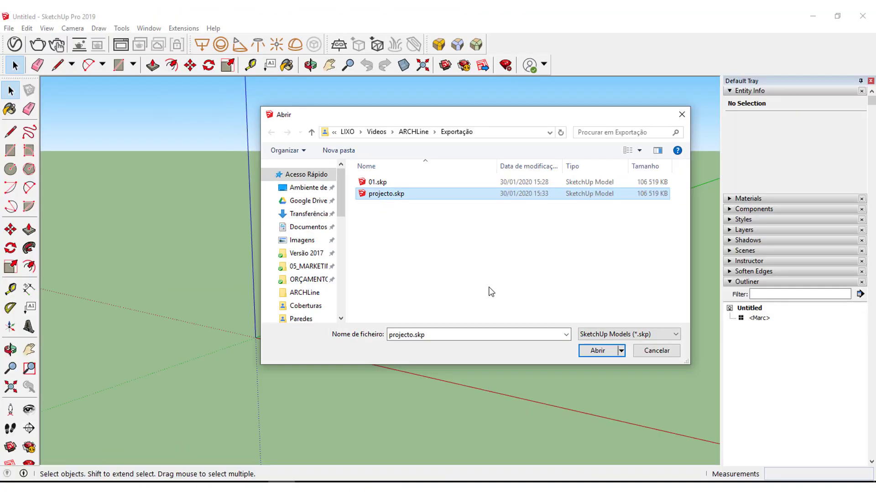
click(594, 350)
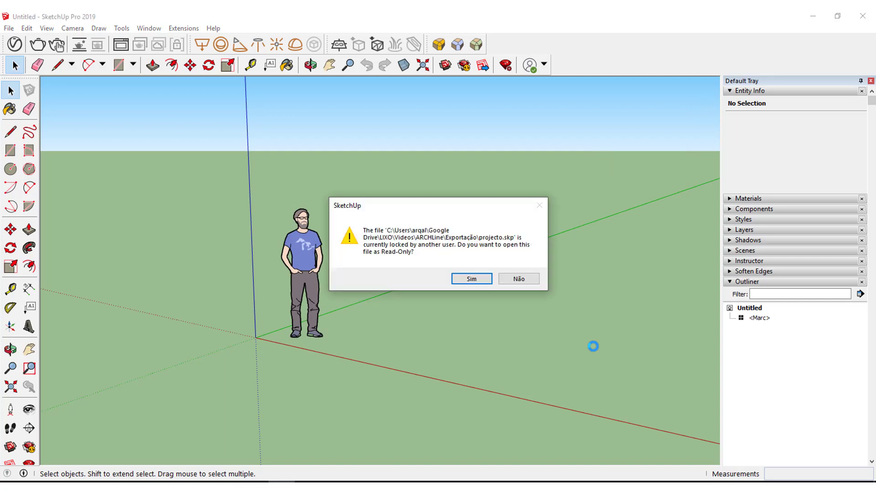
- Accept opening projecto.skp read-only and let the house model load
click(470, 280)
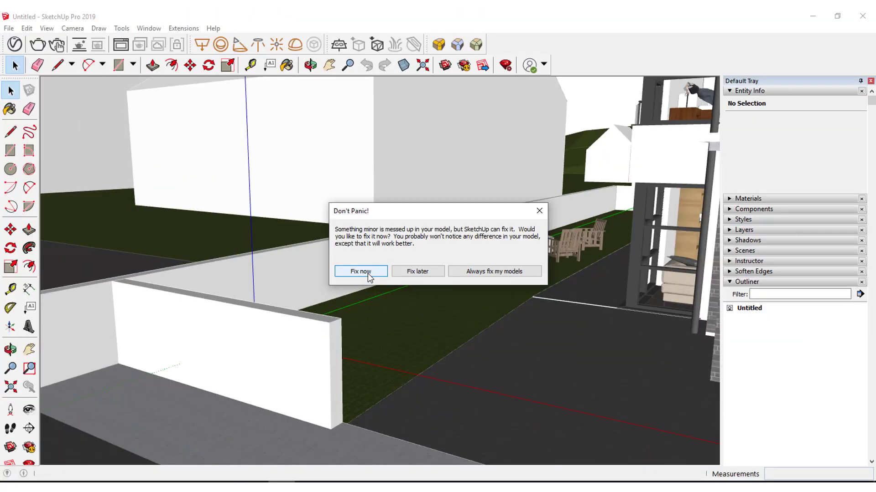
- Let SketchUp fix the model's minor problems, then close the validity check results
click(368, 273)
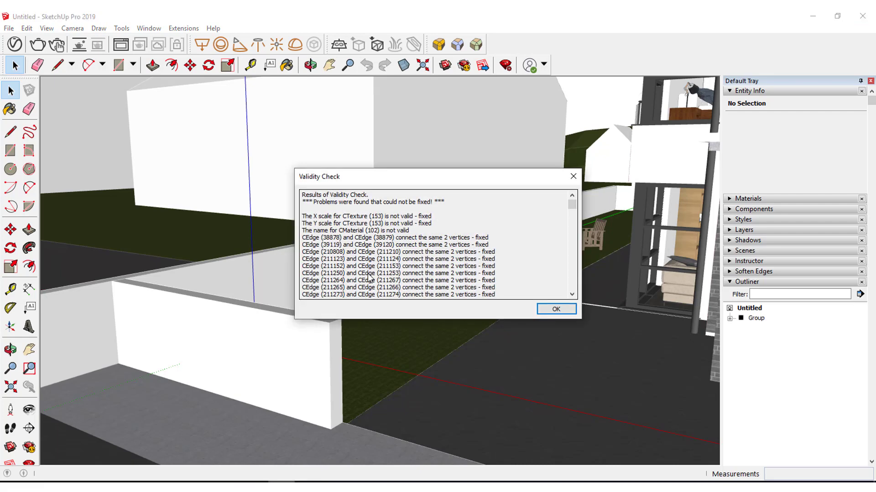
scroll(445, 252, down, 5)
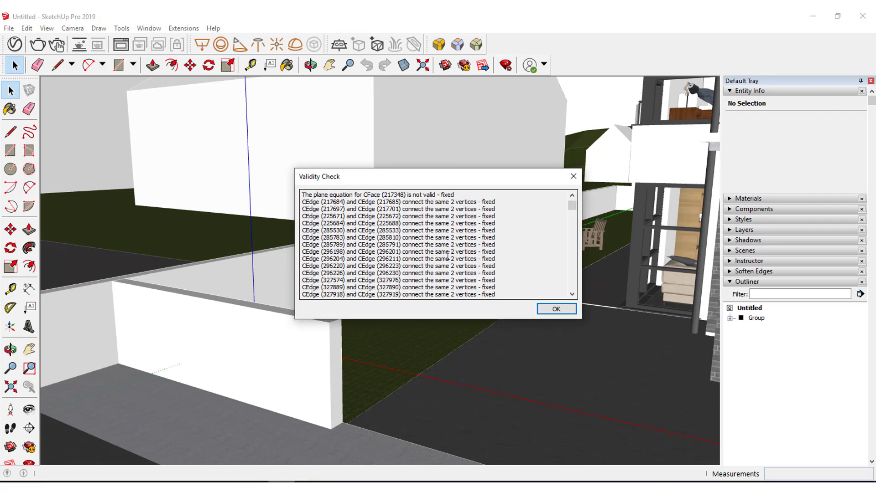
scroll(446, 252, down, 5)
scroll(445, 253, down, 5)
scroll(446, 252, down, 5)
scroll(445, 252, down, 3)
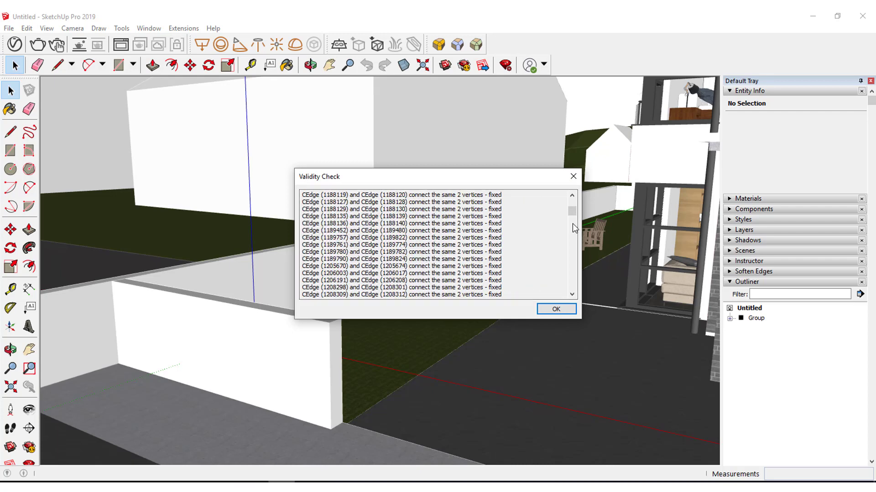
drag(572, 209, 578, 257)
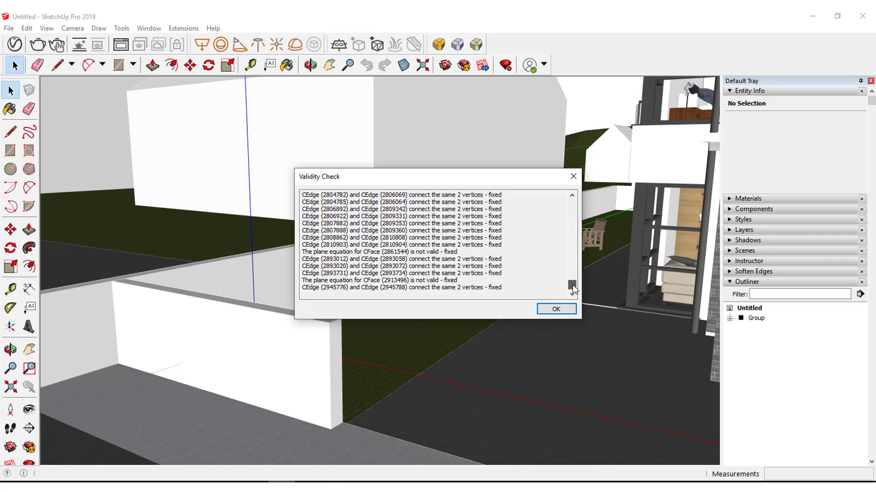
click(556, 308)
- View the house from directly above, then orbit into a tilted perspective
key(F2)
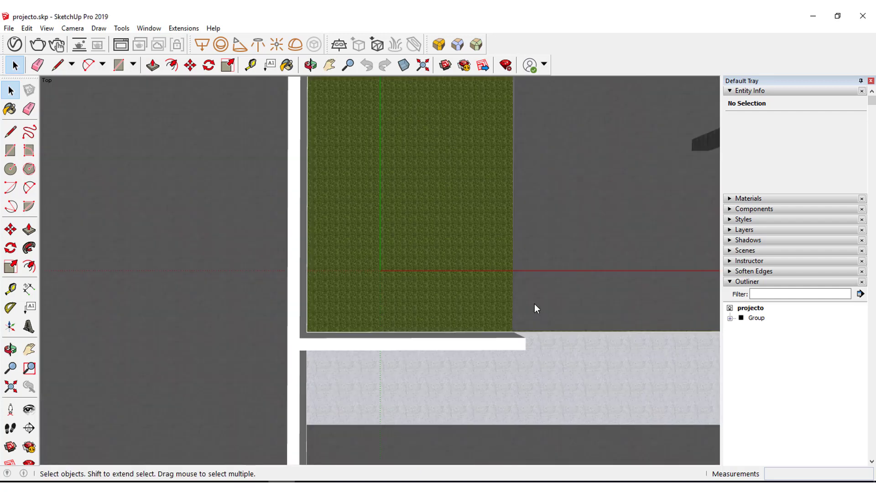
mouse_move(371, 308)
middle_down()
mouse_move(497, 242)
mouse_move(586, 252)
middle_up()
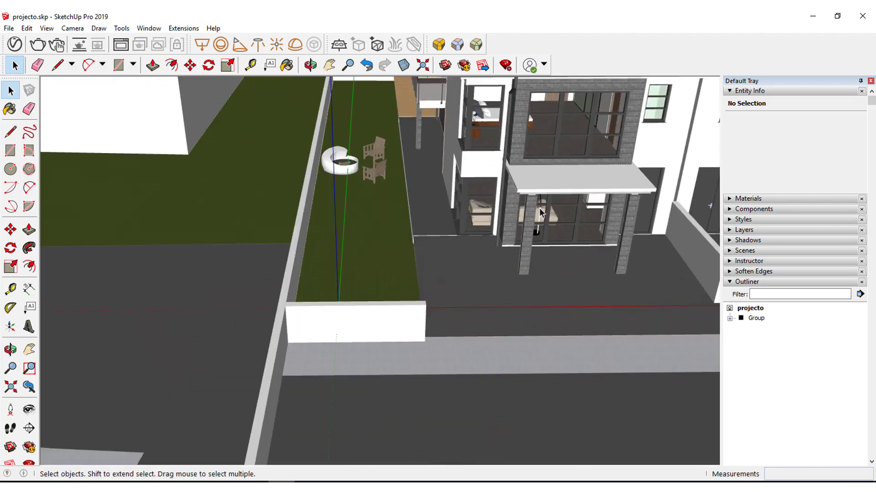
key(o)
scroll(511, 274, up, 3)
mouse_move(511, 274)
mouse_down()
mouse_move(612, 205)
mouse_move(584, 211)
mouse_up()
key(space)
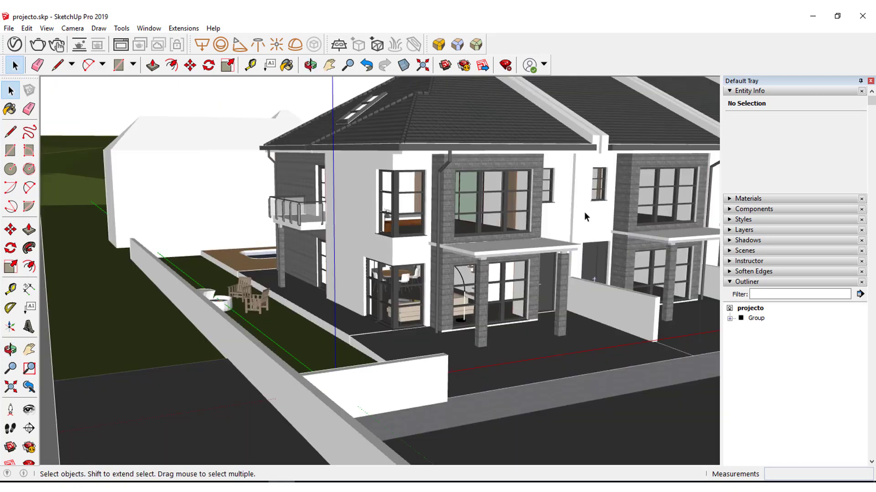
- Zoom and orbit to an overview looking down on the front facades and roofs
scroll(584, 213, up, 2)
scroll(584, 212, up, 2)
scroll(409, 345, up, 2)
middle_drag(409, 345, 360, 338)
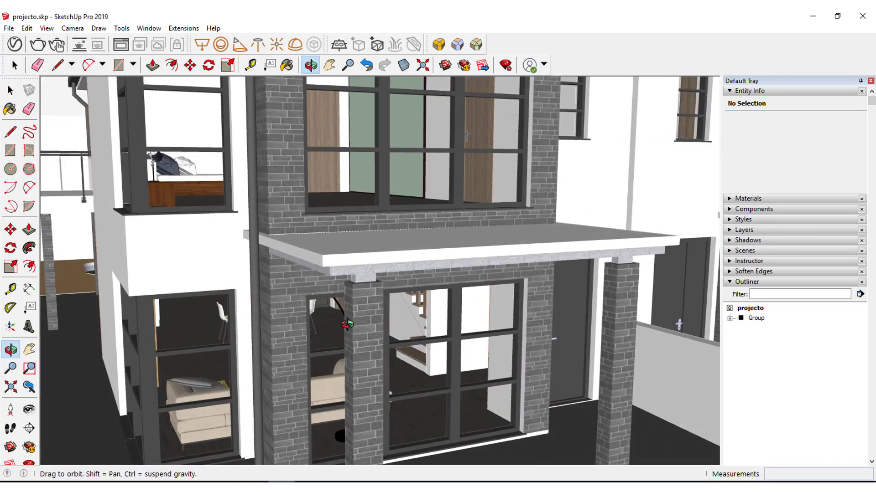
scroll(356, 336, down, 2)
scroll(357, 336, down, 2)
scroll(356, 337, down, 3)
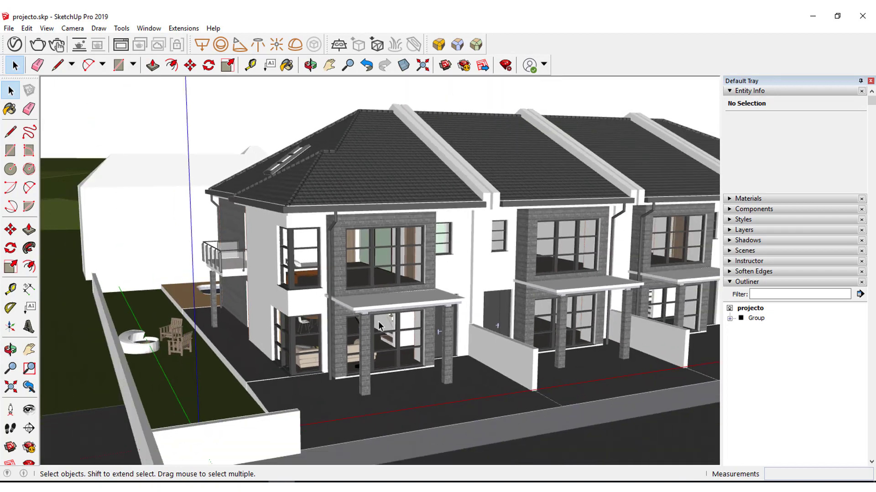
mouse_move(356, 336)
middle_down()
mouse_move(381, 315)
mouse_move(371, 218)
middle_up()
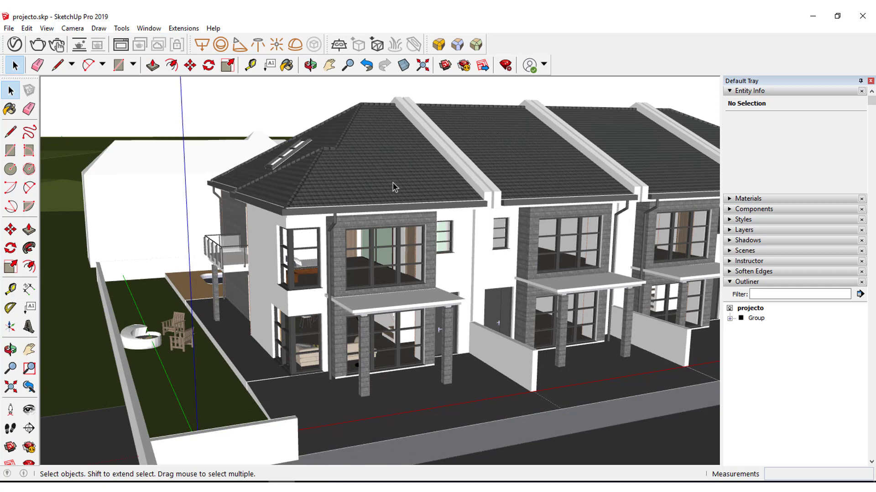
- Explode the single imported house group after checking its child groups in Outliner
click(389, 183)
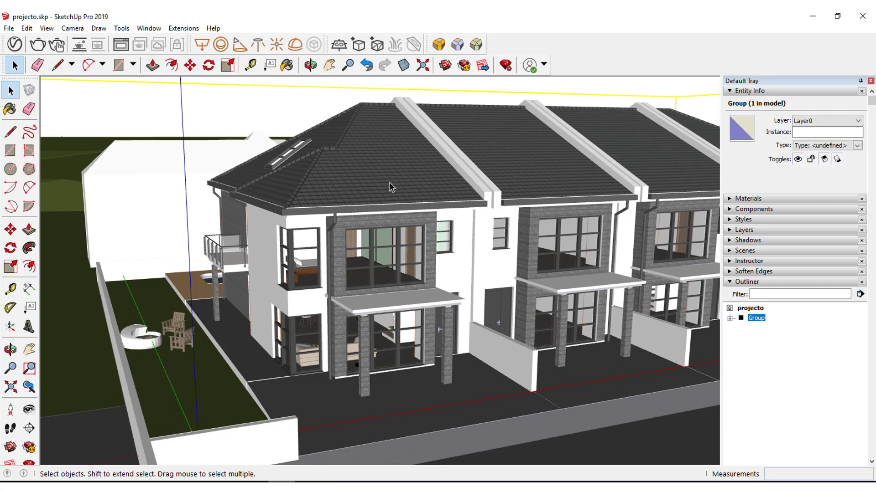
click(730, 318)
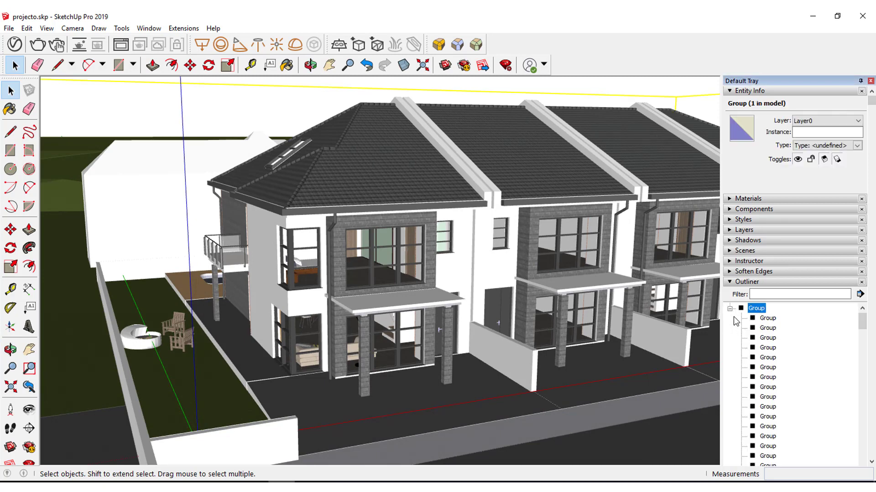
click(731, 310)
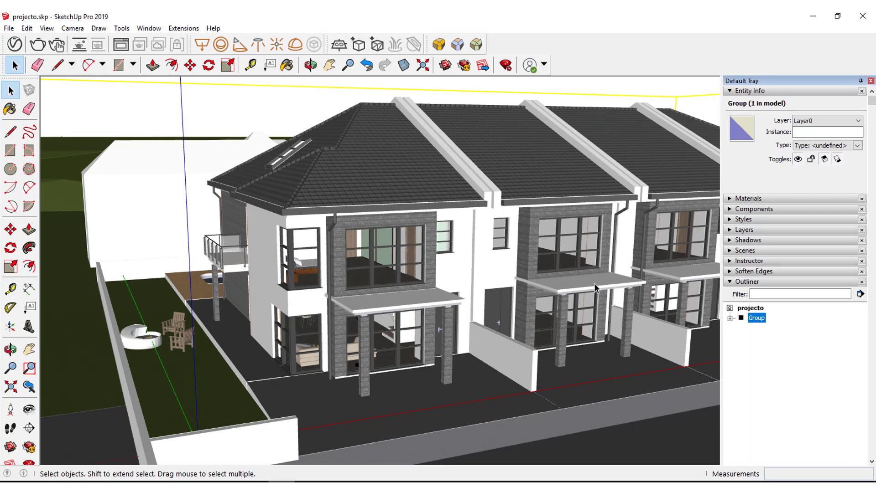
right_click(371, 188)
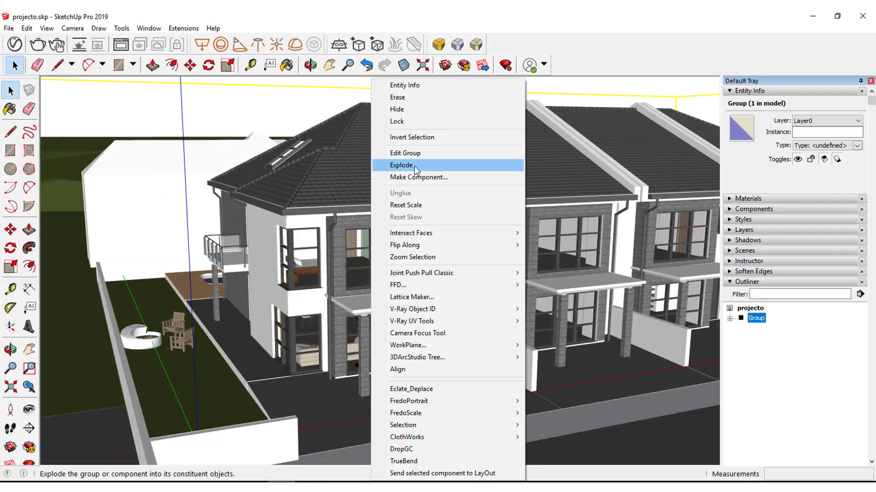
click(414, 166)
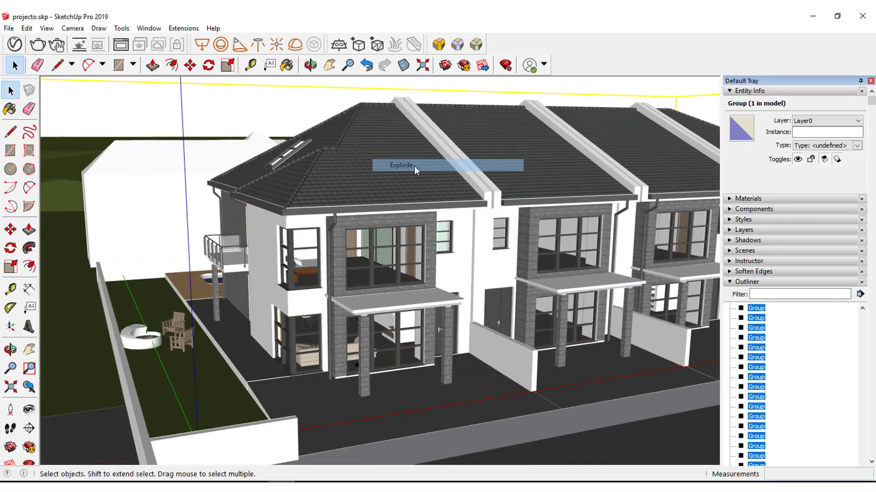
- Select the roof, front, canopy columns, glazed door, garden chair and fire pit to confirm they're separate groups
click(461, 226)
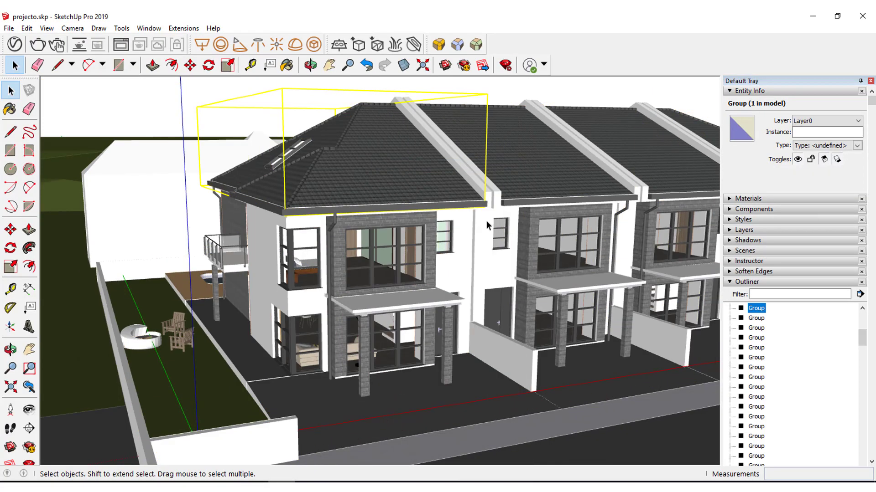
click(495, 211)
click(482, 188)
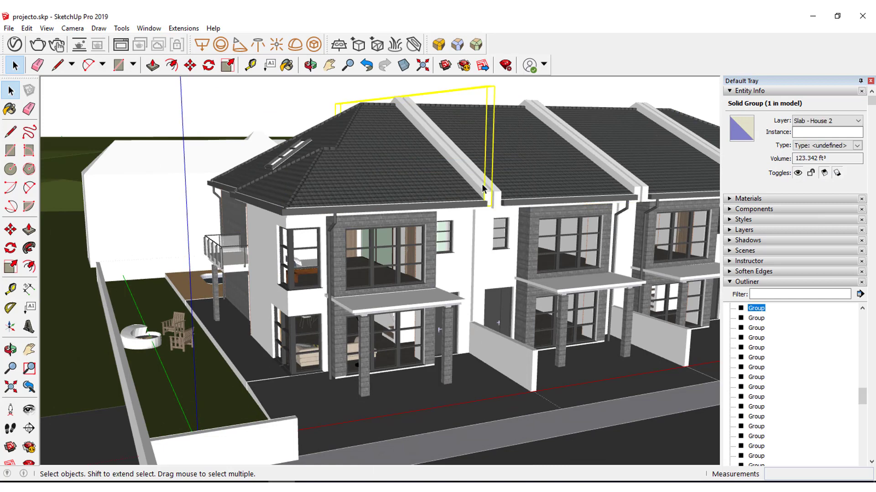
click(424, 305)
click(444, 340)
click(357, 366)
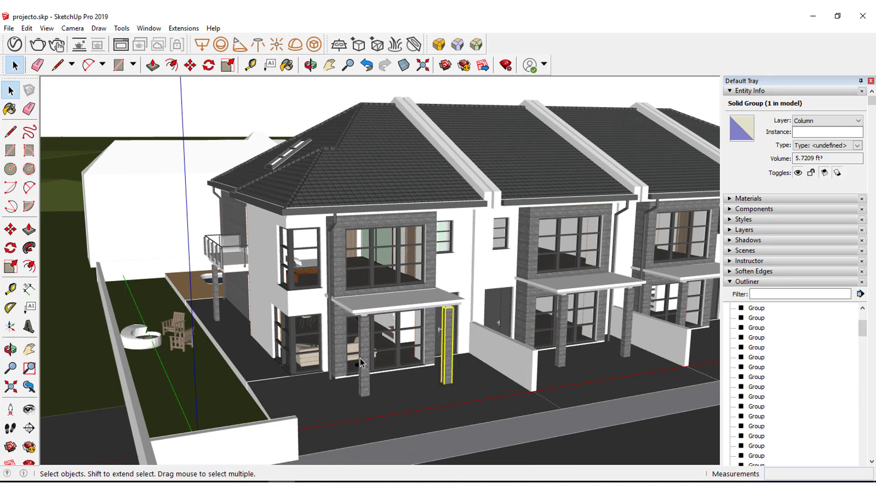
click(404, 356)
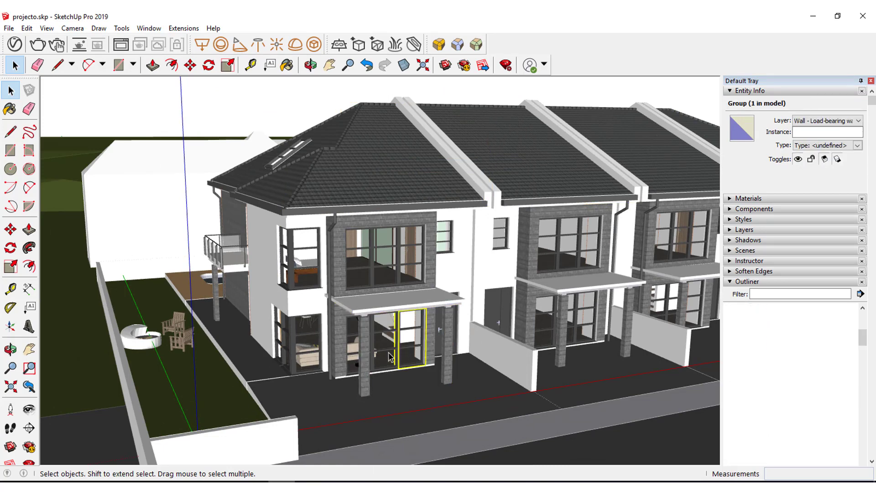
click(390, 357)
click(173, 330)
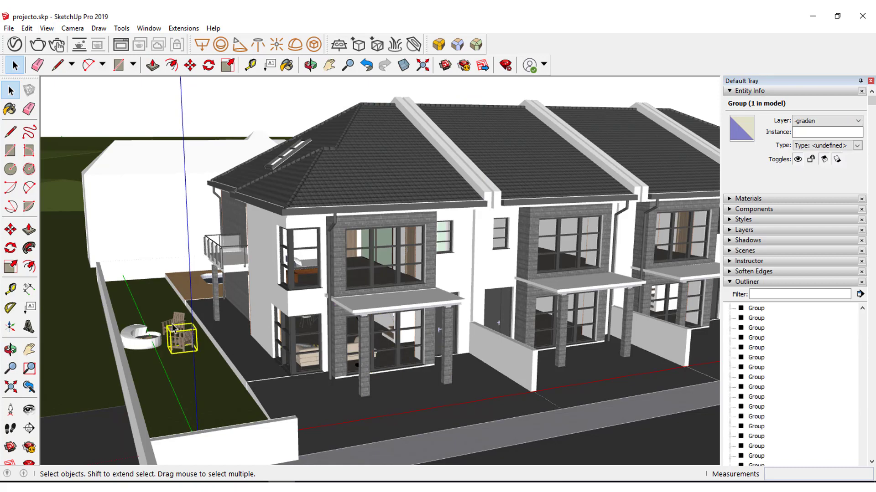
click(136, 341)
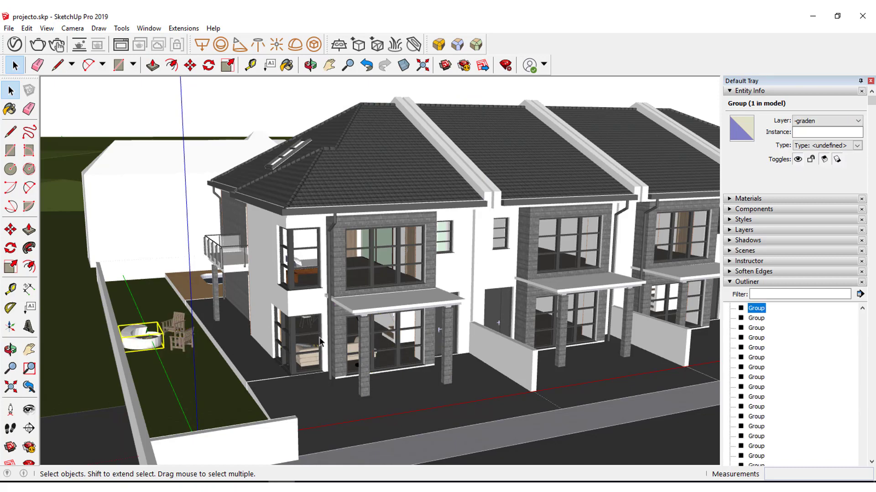
- Inside the canopy slab group, push-pull the front face out about 4'4"
scroll(346, 319, up, 2)
scroll(377, 290, up, 3)
scroll(377, 290, up, 3)
mouse_move(378, 277)
middle_down()
mouse_move(442, 320)
mouse_move(434, 327)
mouse_move(464, 323)
middle_up()
double_click(434, 327)
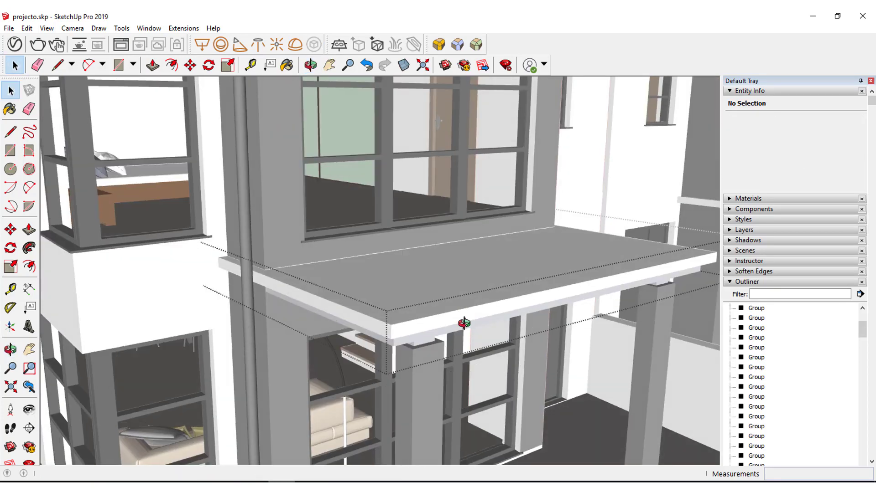
click(28, 229)
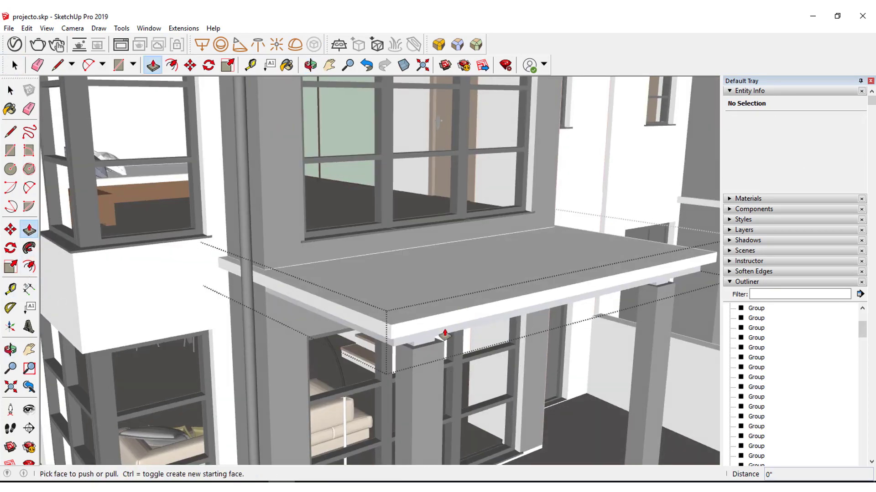
click(458, 324)
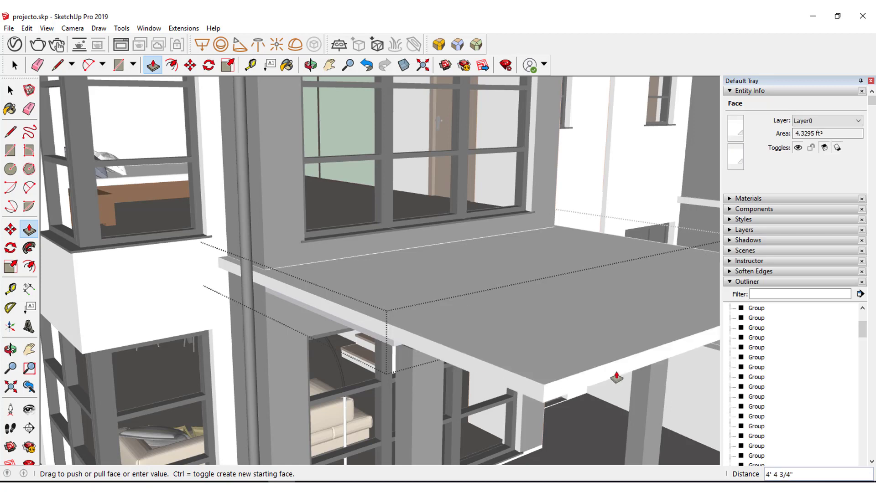
click(607, 383)
middle_drag(607, 383, 617, 377)
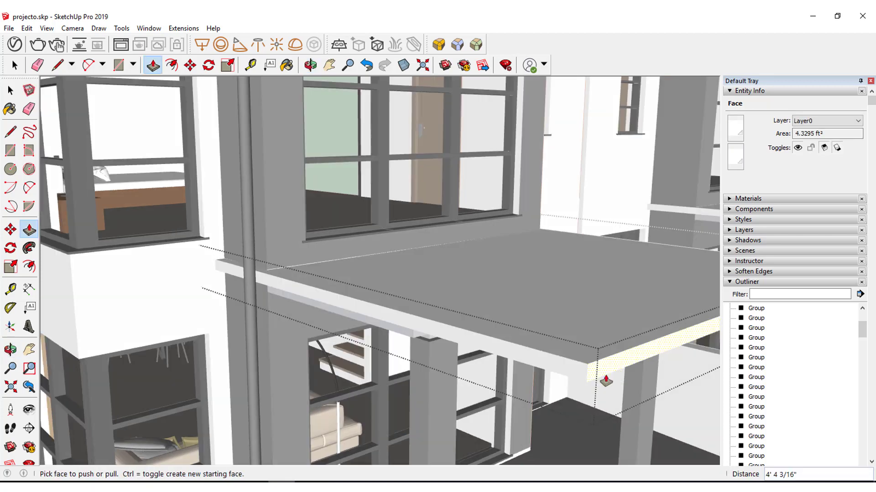
key(space)
scroll(304, 319, down, 3)
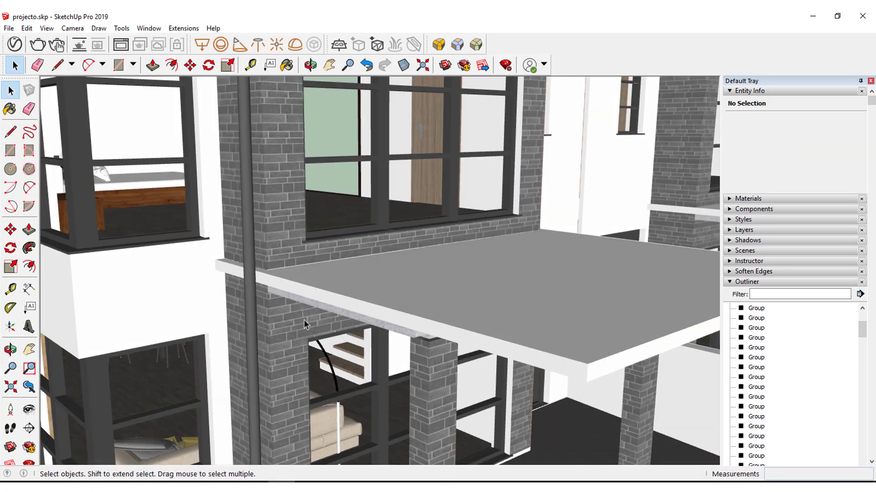
scroll(304, 319, down, 3)
- Zoom through the ground-floor window and orbit toward the dining table, bookshelf and lamp
mouse_move(304, 320)
middle_down()
mouse_move(412, 387)
mouse_move(254, 348)
middle_up()
scroll(318, 370, up, 3)
scroll(318, 370, up, 2)
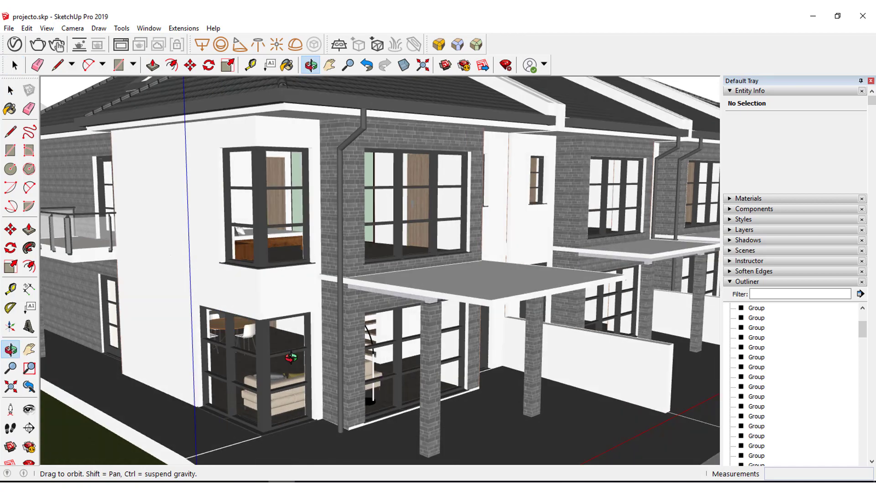
scroll(254, 349, up, 3)
scroll(254, 349, up, 2)
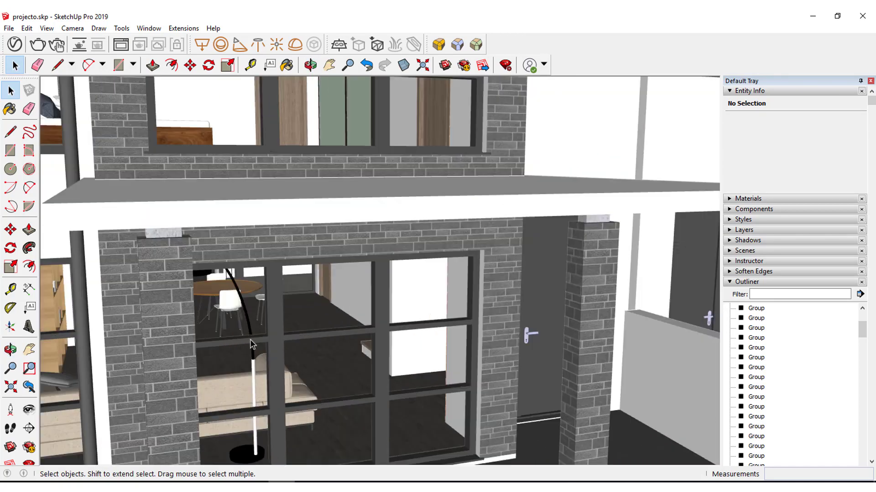
scroll(247, 337, up, 2)
scroll(232, 319, up, 2)
scroll(221, 305, up, 2)
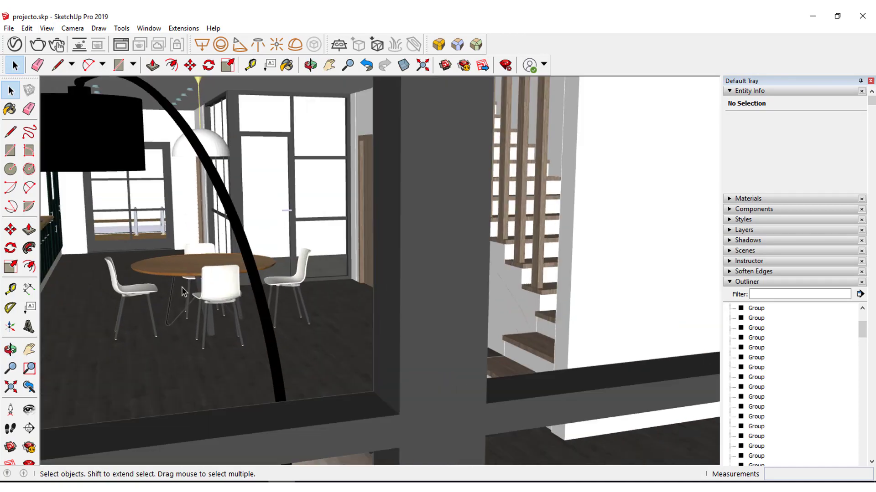
middle_drag(221, 304, 401, 254)
scroll(368, 259, up, 2)
scroll(401, 254, up, 2)
scroll(400, 268, down, 3)
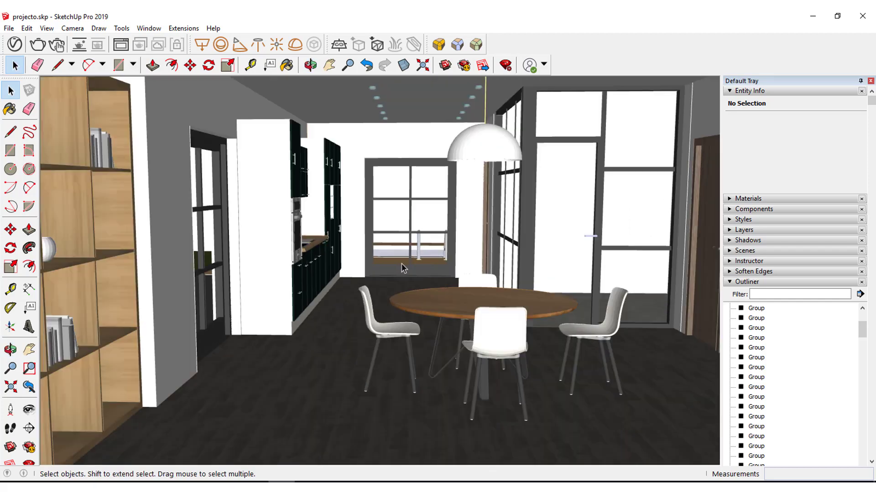